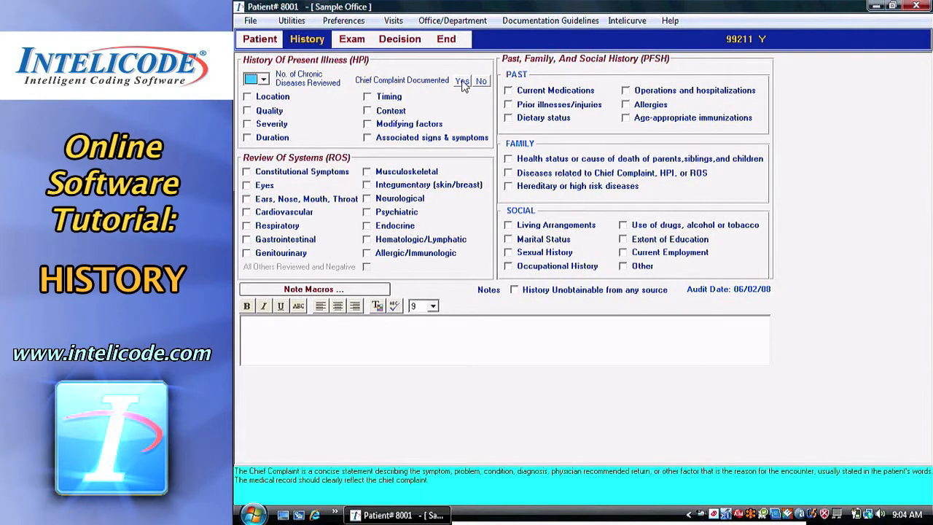
Mark the chief complaint as documented.
click(480, 82)
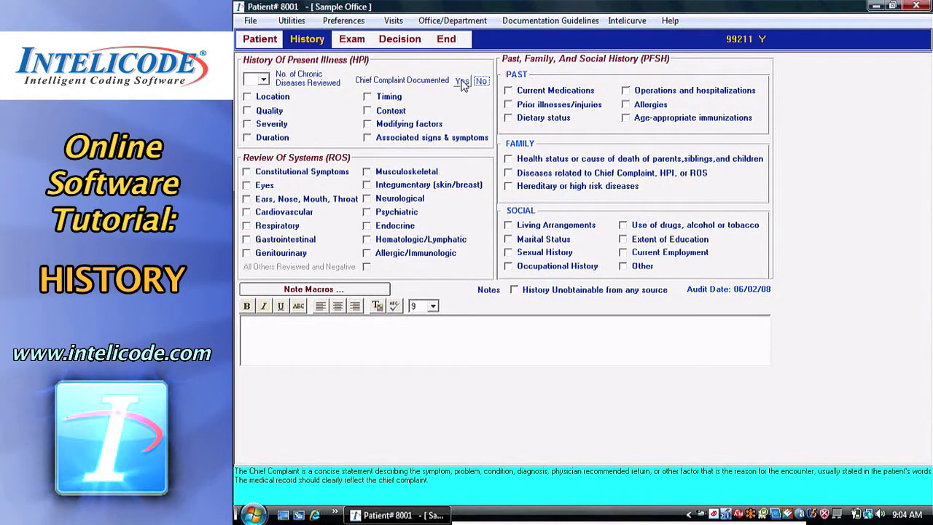
click(463, 81)
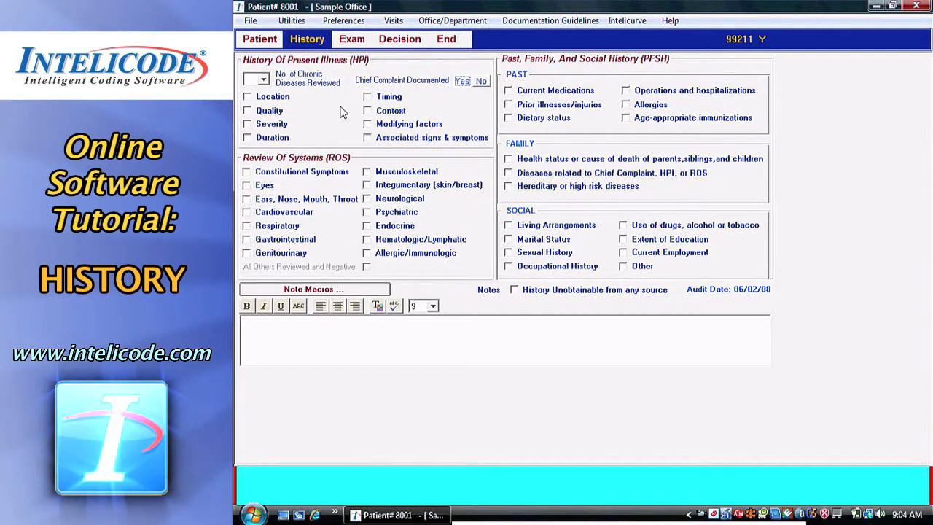
Check Location, Quality, Severity and Duration under History of Present Illness.
click(271, 97)
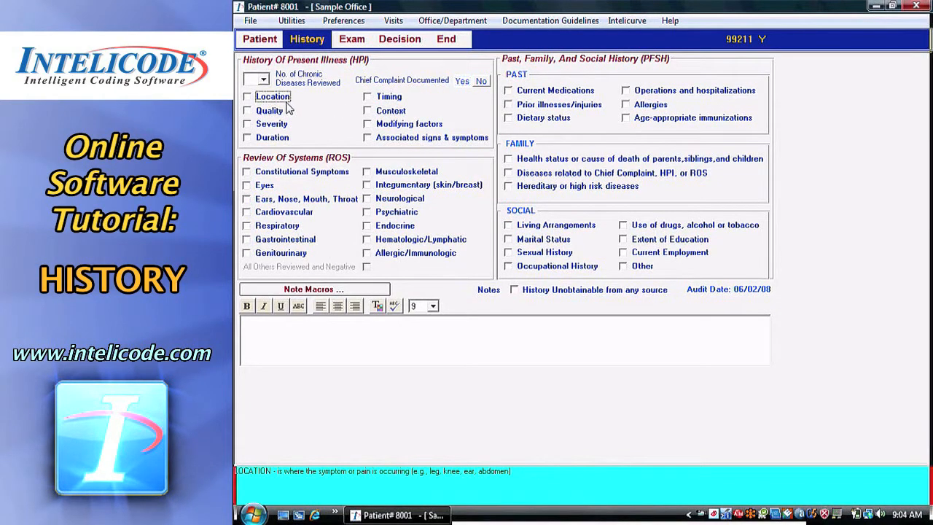
click(269, 110)
click(271, 124)
click(273, 138)
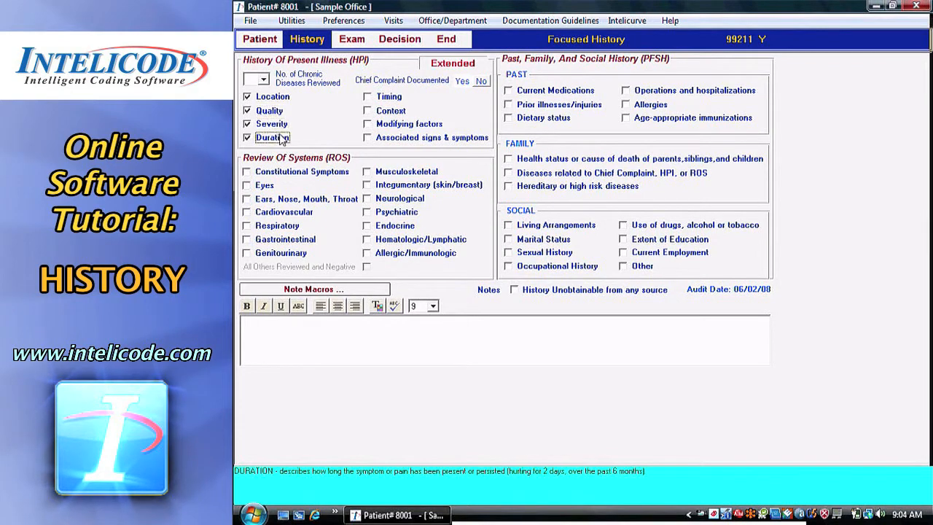
Clear the Location, Quality, Severity and Duration checkboxes in the History of Present Illness.
click(264, 80)
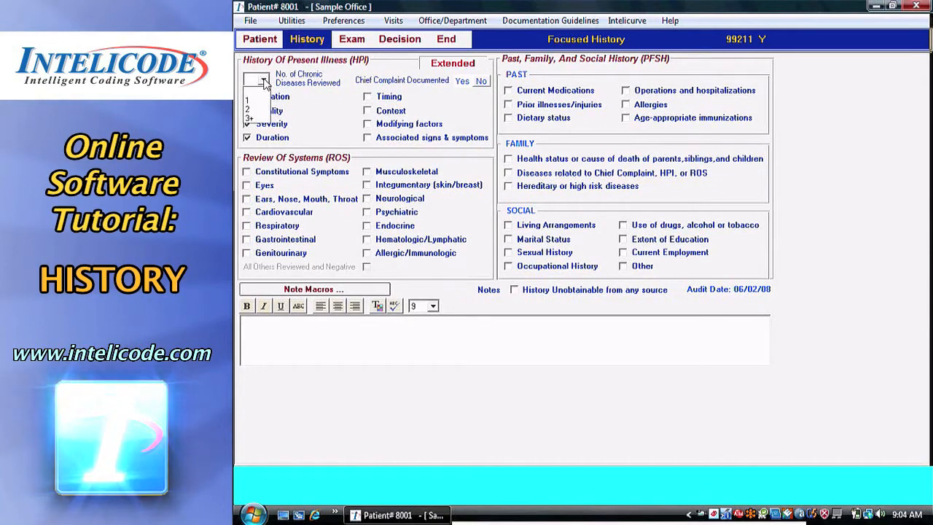
click(311, 125)
click(281, 98)
click(278, 111)
click(278, 125)
click(277, 139)
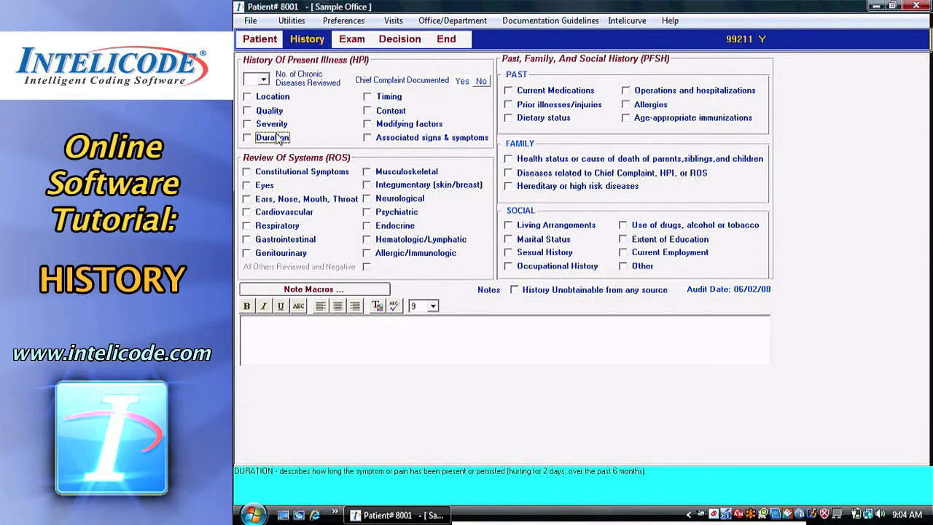
Set the number of chronic diseases reviewed to 3+, then to 1.
click(266, 81)
click(264, 123)
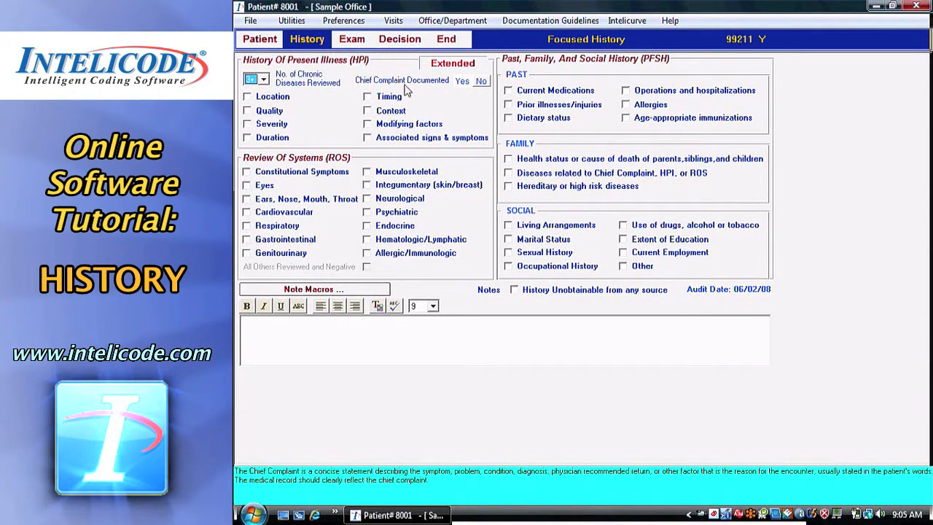
click(263, 80)
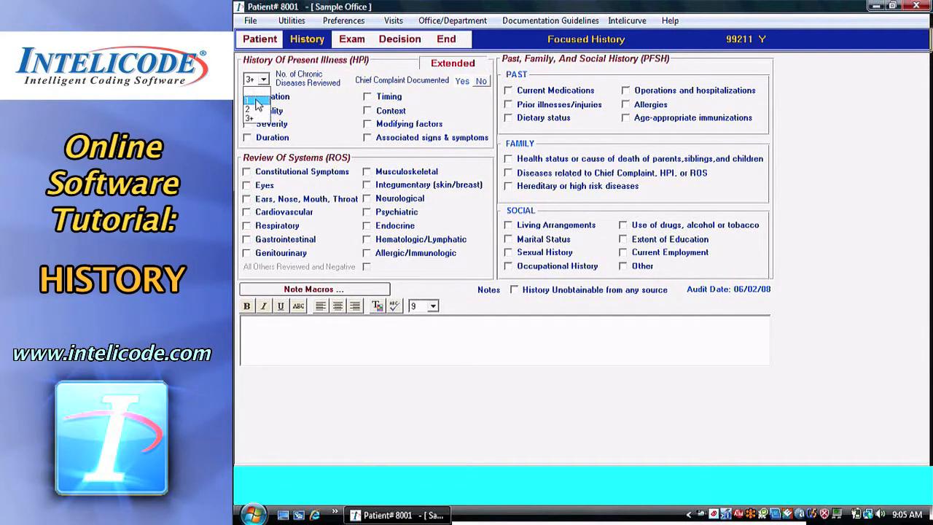
click(259, 96)
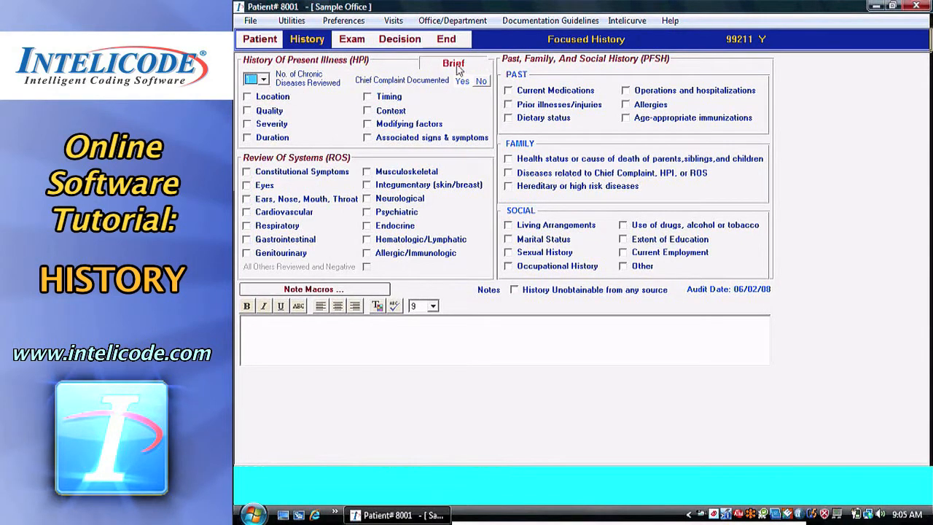
Set the number of chronic diseases reviewed to 3+ again, then clear the selection.
click(263, 79)
click(259, 119)
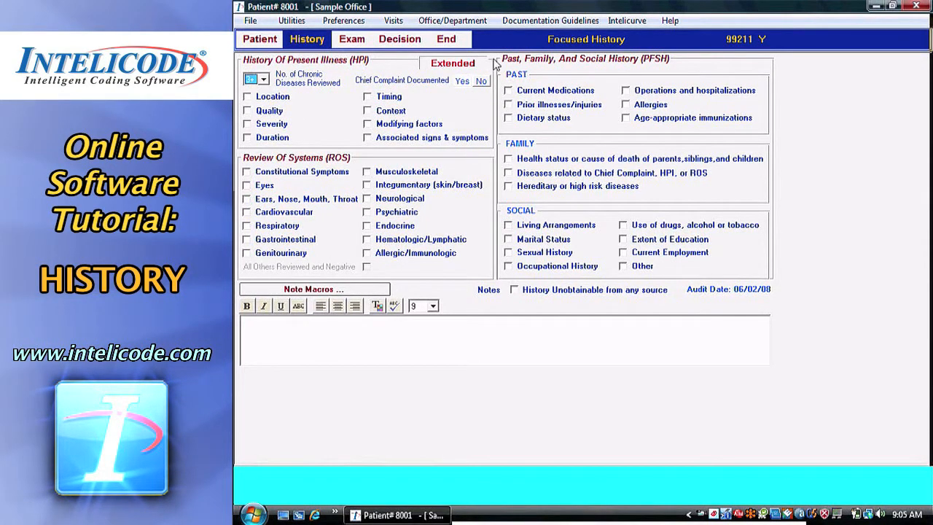
click(264, 80)
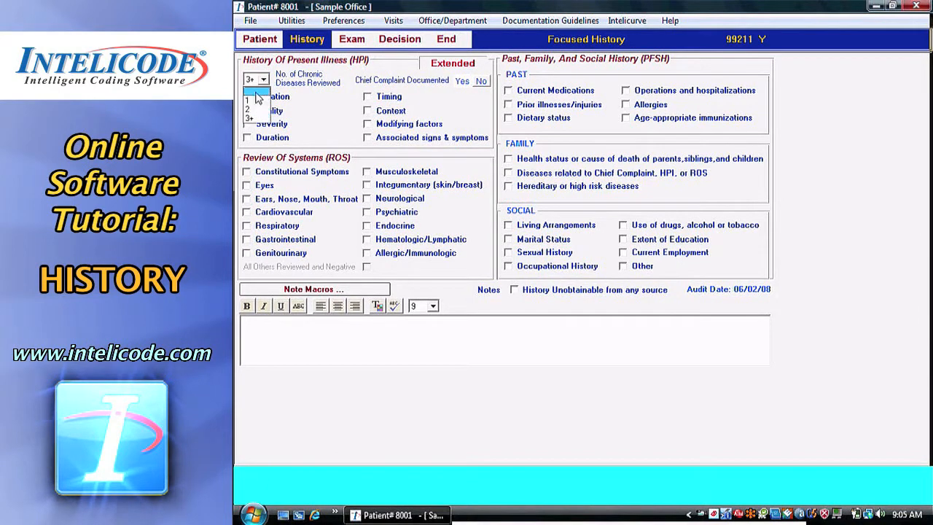
click(257, 92)
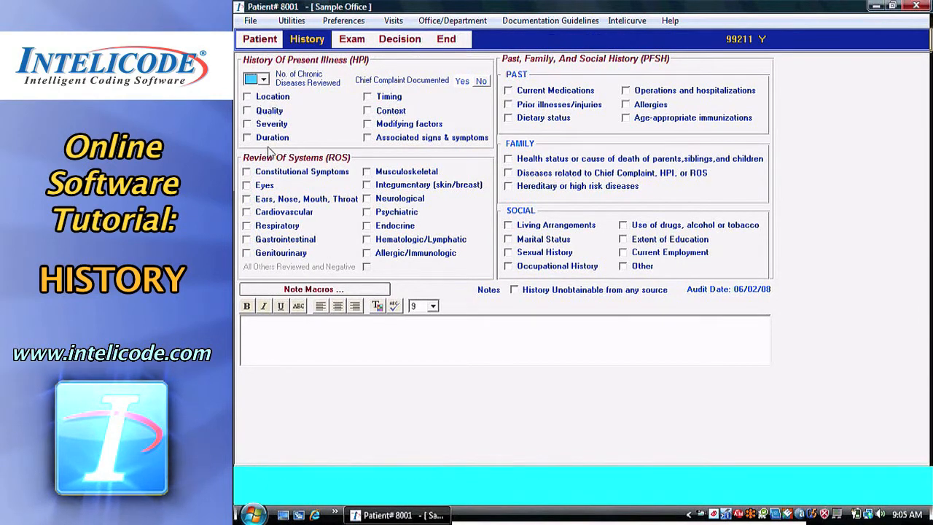
Check Location, Quality, Context, and Associated signs & symptoms under History of Present Illness.
click(274, 97)
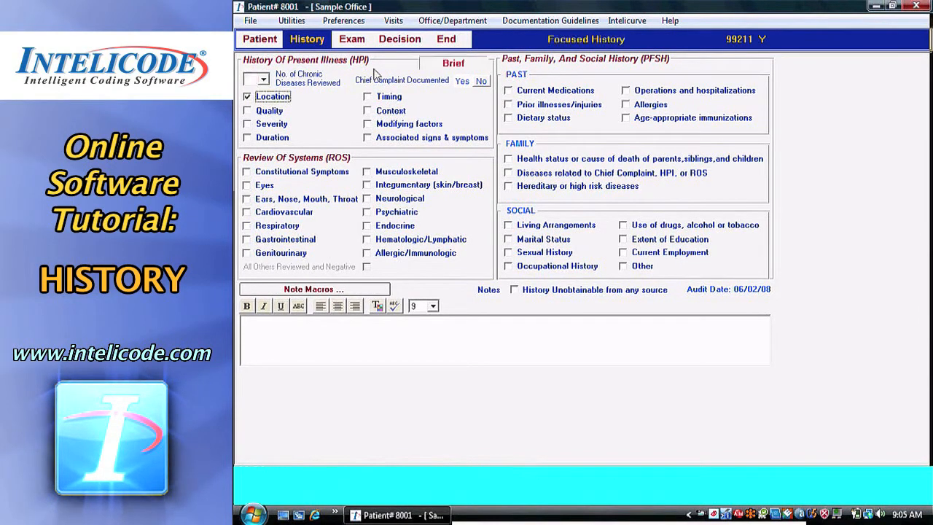
click(275, 111)
click(391, 111)
click(398, 138)
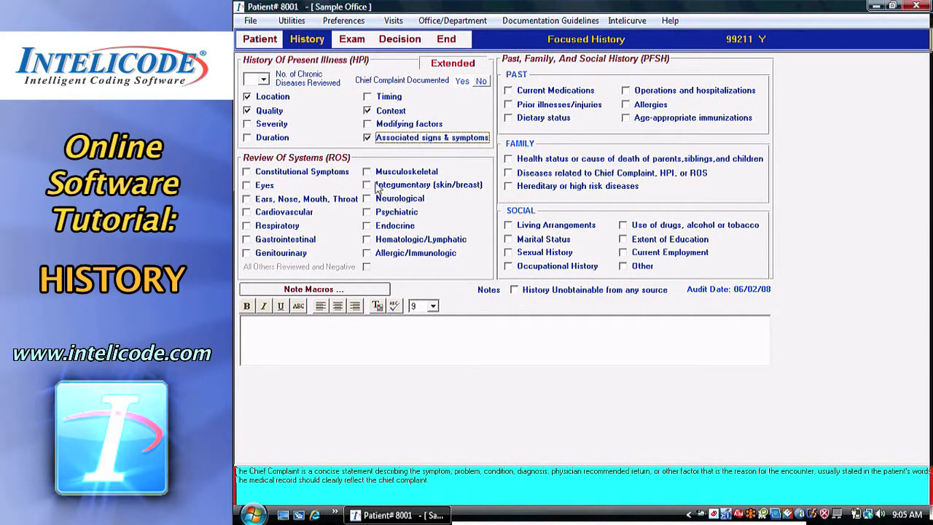
Check Constitutional Symptoms through Genitourinary in the Review of Systems first column.
click(295, 172)
click(265, 186)
click(273, 199)
click(275, 212)
click(276, 226)
click(276, 240)
click(273, 254)
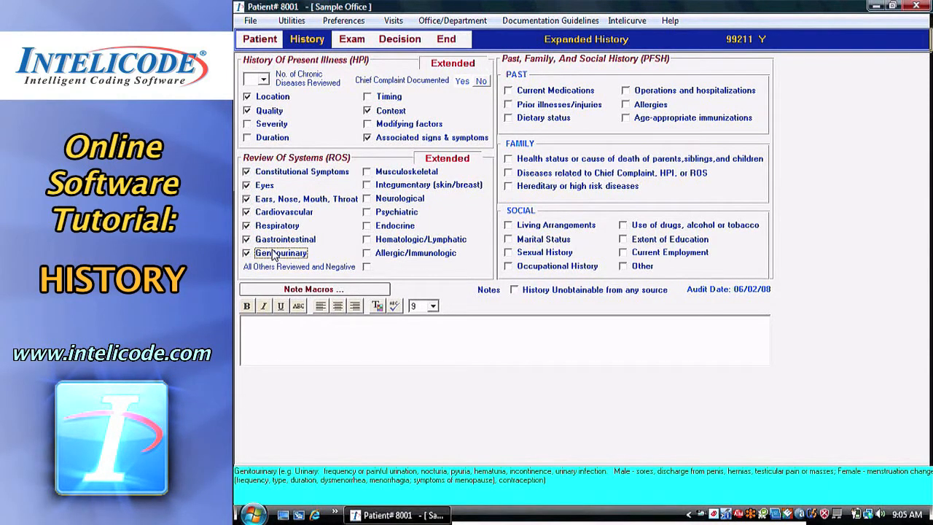
Toggle All Others Reviewed and Negative on and off, then clear every Review of Systems checkbox.
click(368, 269)
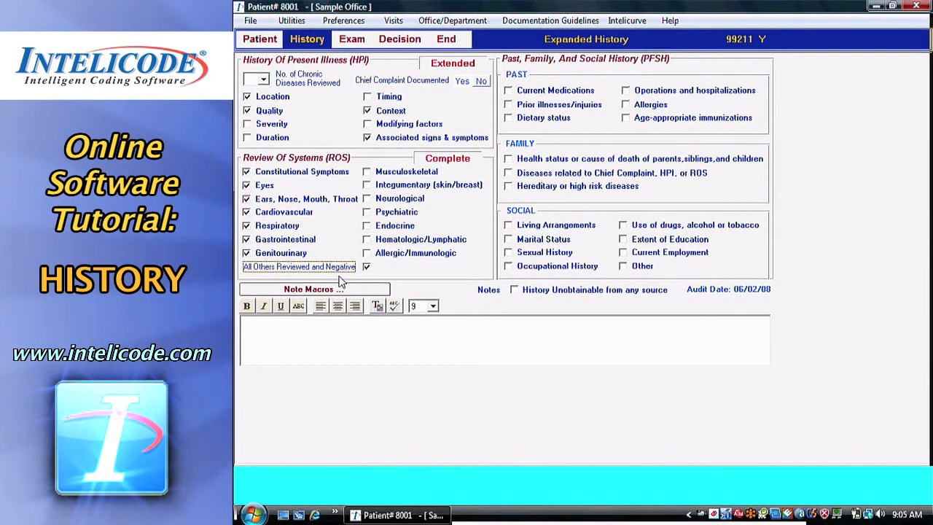
click(366, 267)
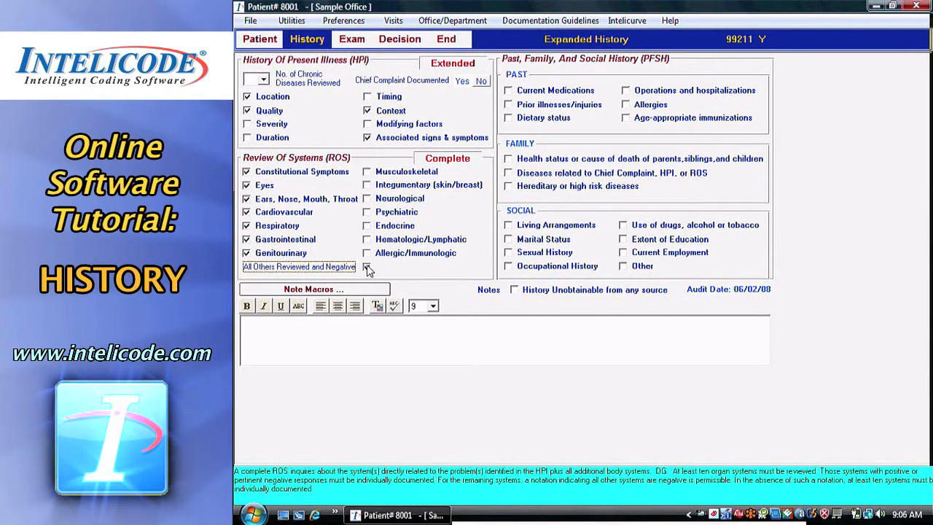
click(263, 174)
click(264, 186)
click(271, 199)
click(273, 225)
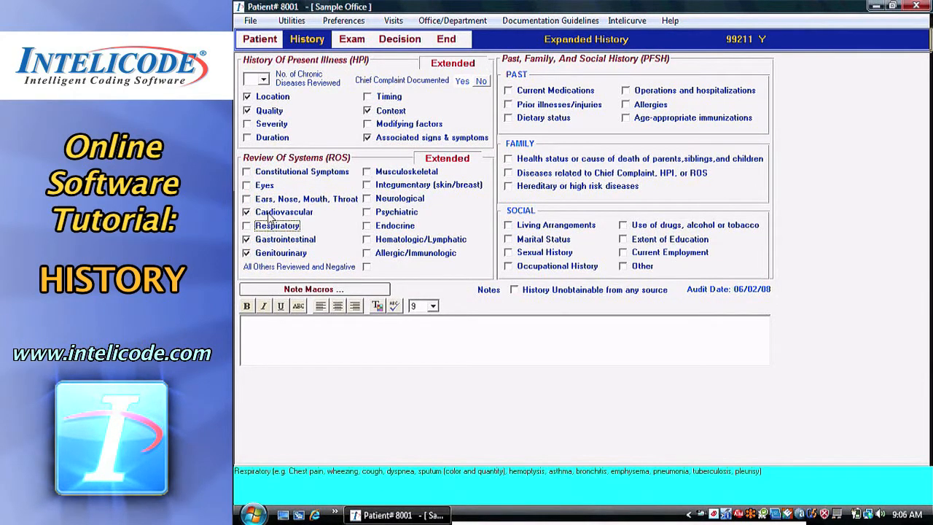
click(270, 215)
click(270, 242)
click(272, 254)
click(272, 254)
click(271, 240)
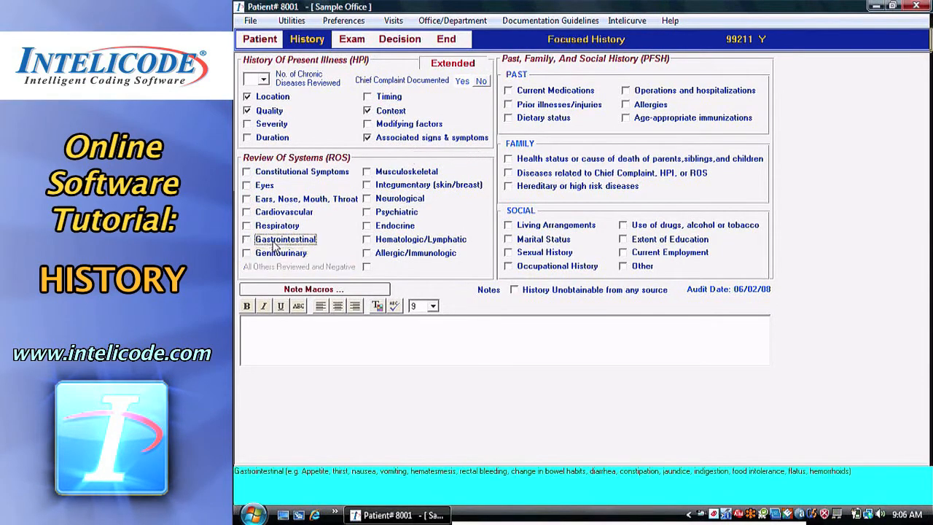
Check Constitutional Symptoms, Eyes, Ears Nose Mouth Throat, Cardiovascular, Respiratory, Gastrointestinal and Genitourinary in Review of Systems.
click(313, 173)
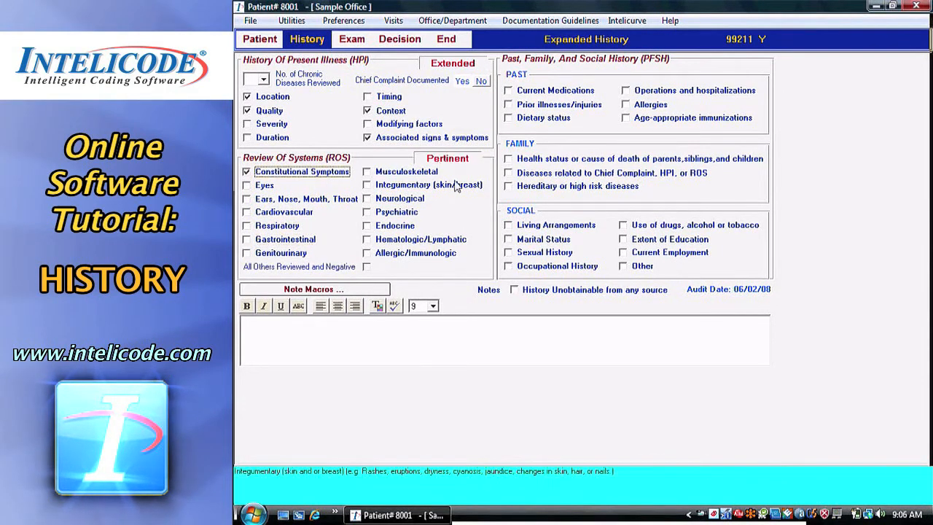
click(267, 186)
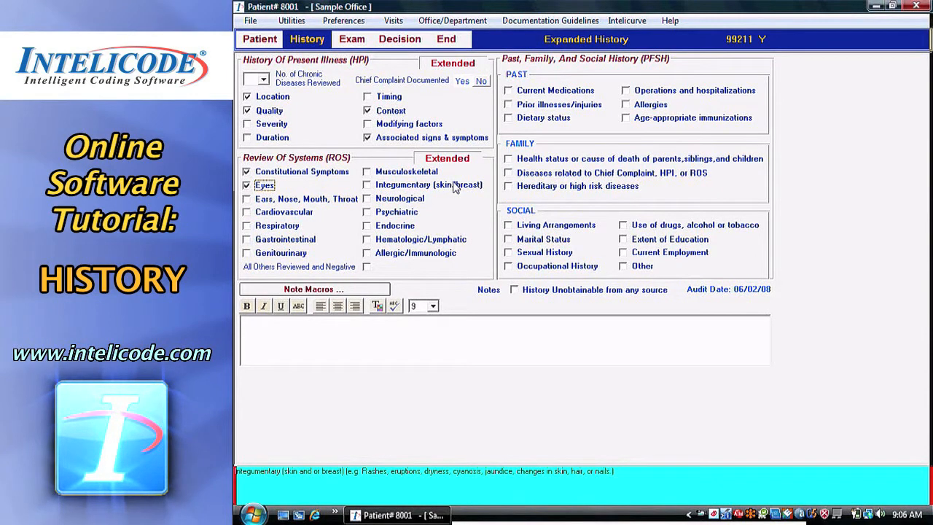
click(306, 200)
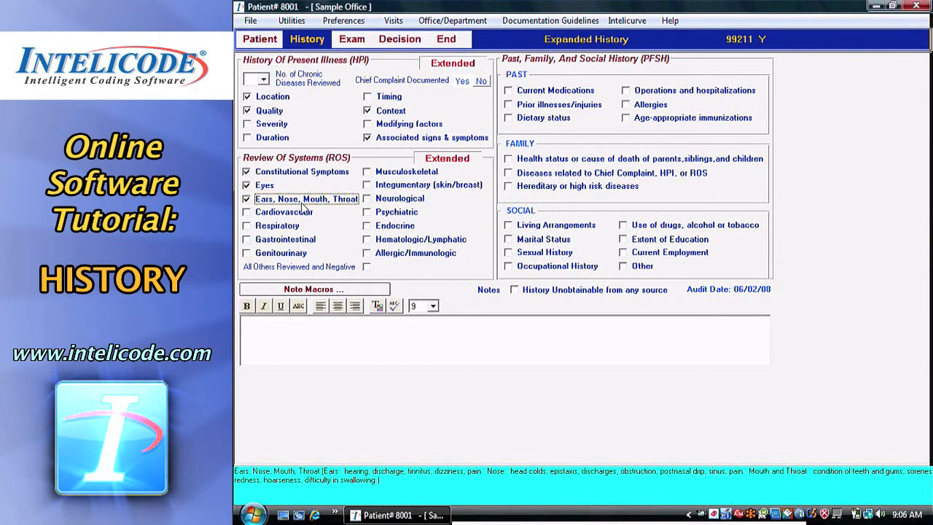
click(295, 212)
click(295, 226)
click(295, 239)
click(295, 252)
Check Musculoskeletal, Integumentary (skin/breast) and All Others Reviewed and Negative in Review of Systems.
click(397, 172)
click(401, 185)
click(400, 199)
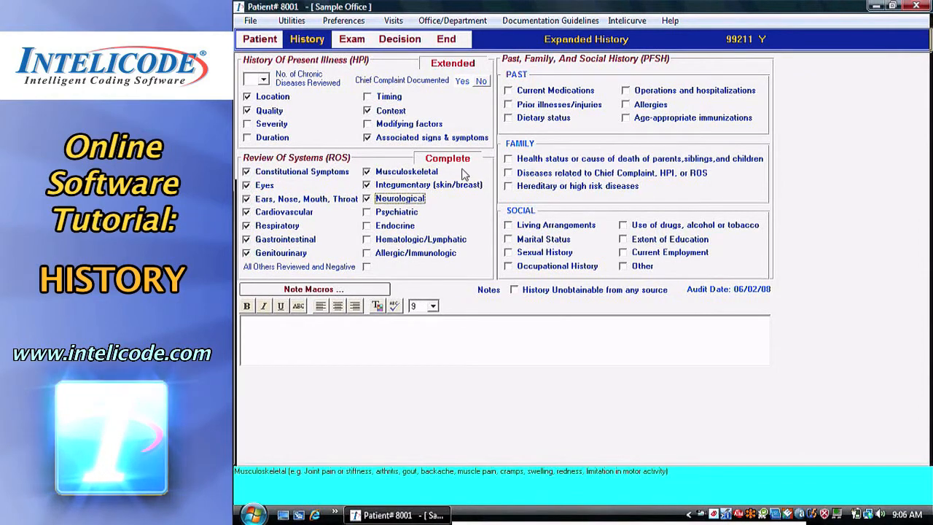
click(405, 203)
click(367, 266)
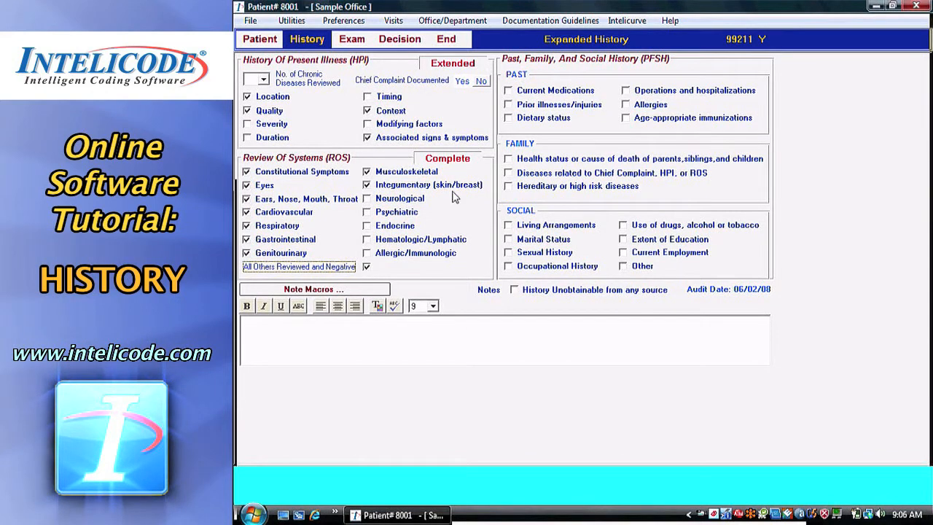
Check Current Medications, Prior illnesses/injuries, and the family health status or cause of death item.
click(588, 94)
click(585, 107)
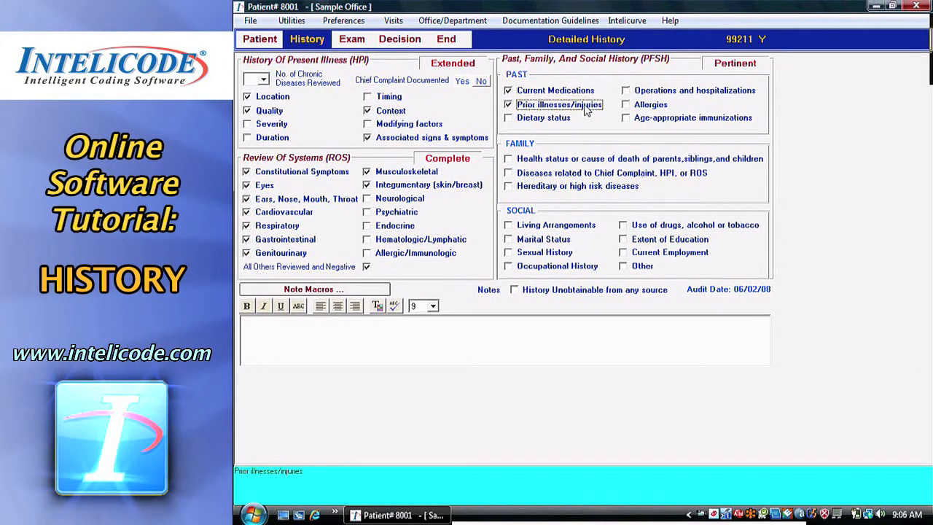
click(596, 161)
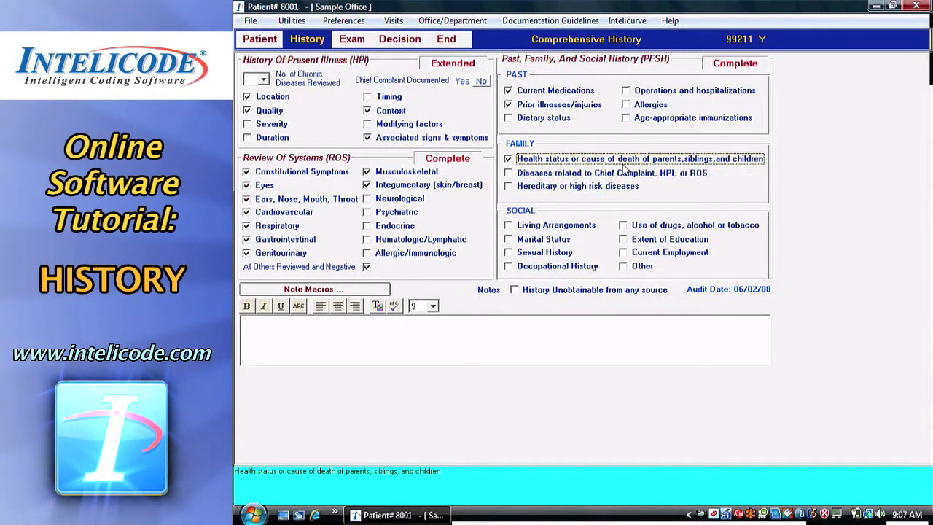
Check Living Arrangements and Use of drugs, alcohol or tobacco in Social history, then uncheck them.
click(567, 229)
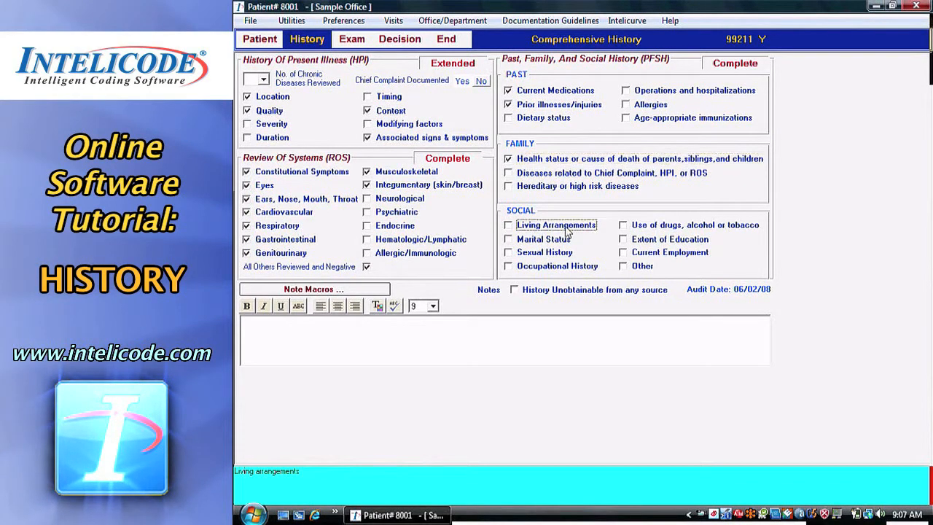
click(646, 227)
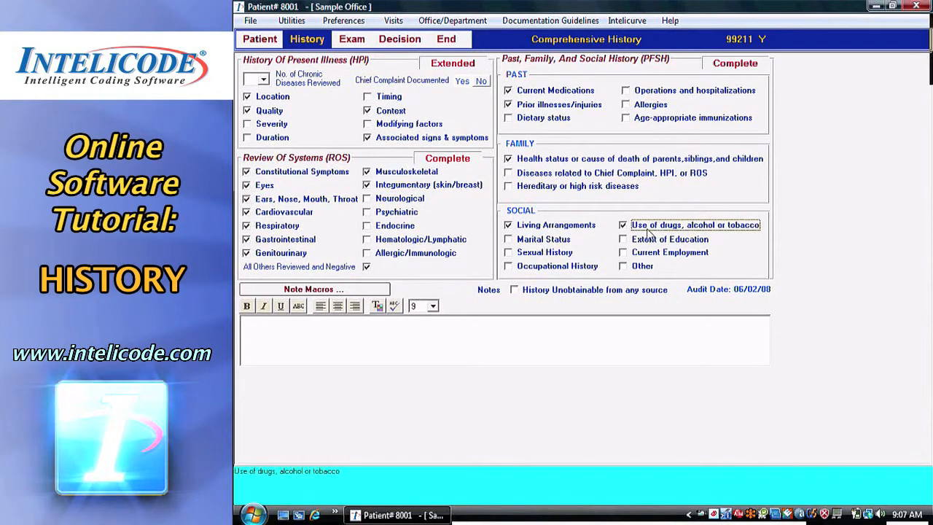
click(530, 225)
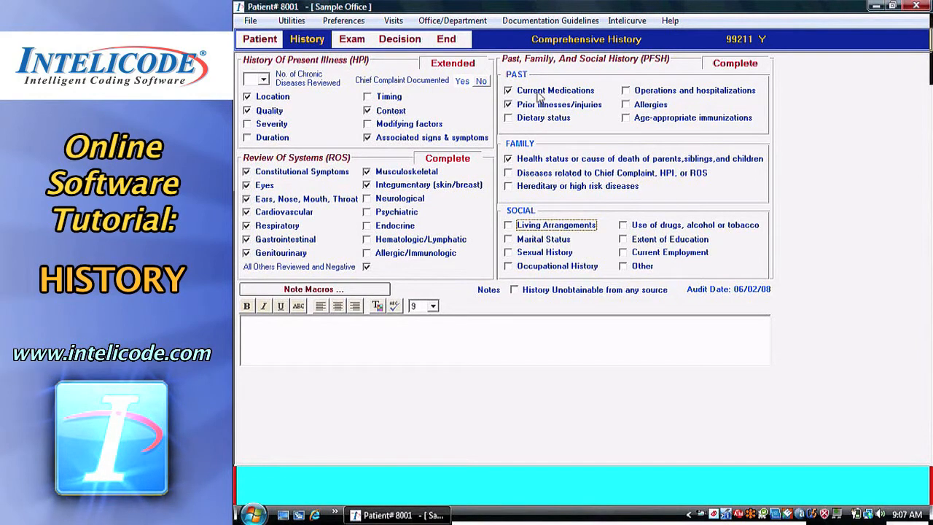
Clear the family health status, Use of drugs, Prior illnesses/injuries and Current Medications items.
click(552, 162)
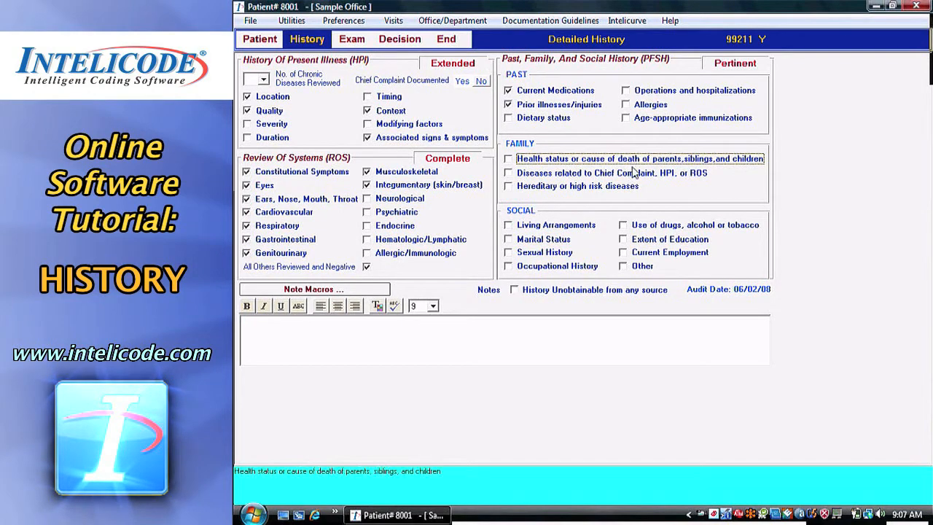
click(663, 227)
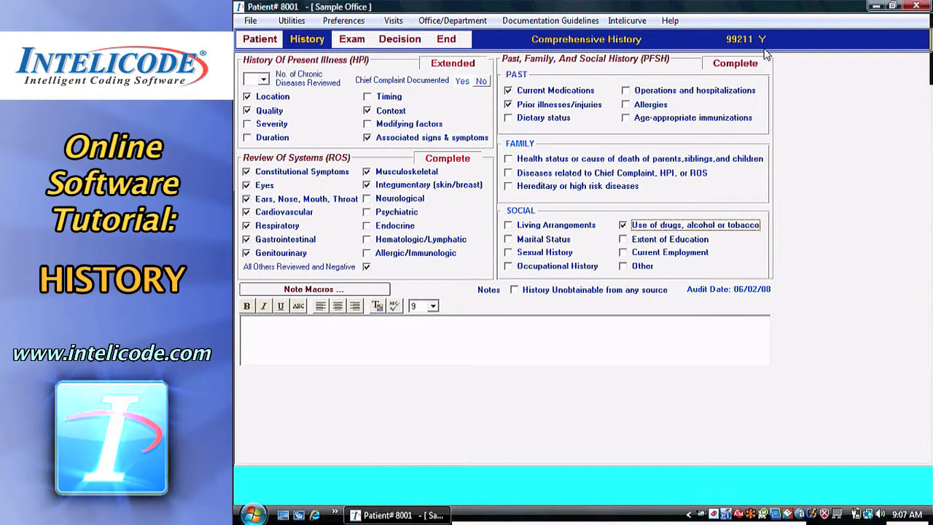
click(653, 228)
click(532, 106)
click(539, 92)
Uncheck Context, Associated signs & symptoms, Quality, Location, plus Constitutional Symptoms and Eyes in Review of Systems.
click(398, 113)
click(397, 137)
click(269, 111)
click(281, 99)
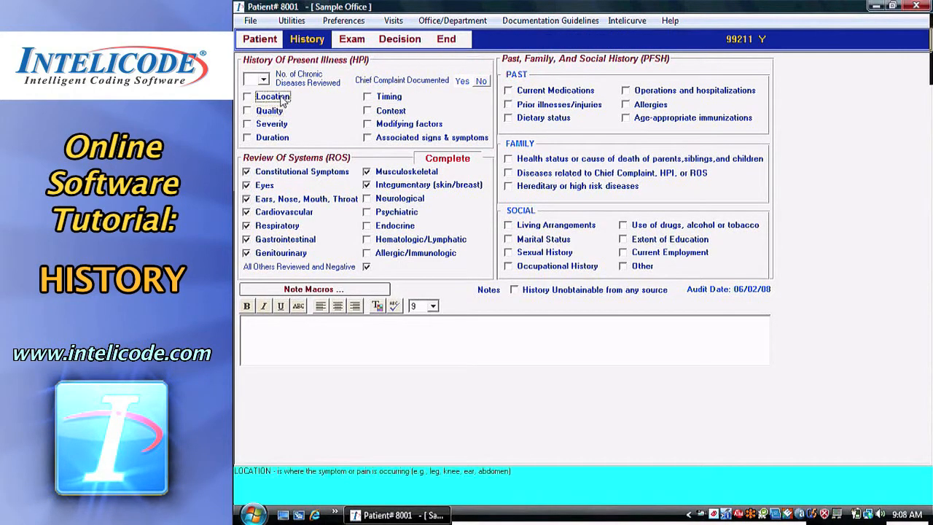
click(279, 173)
click(267, 186)
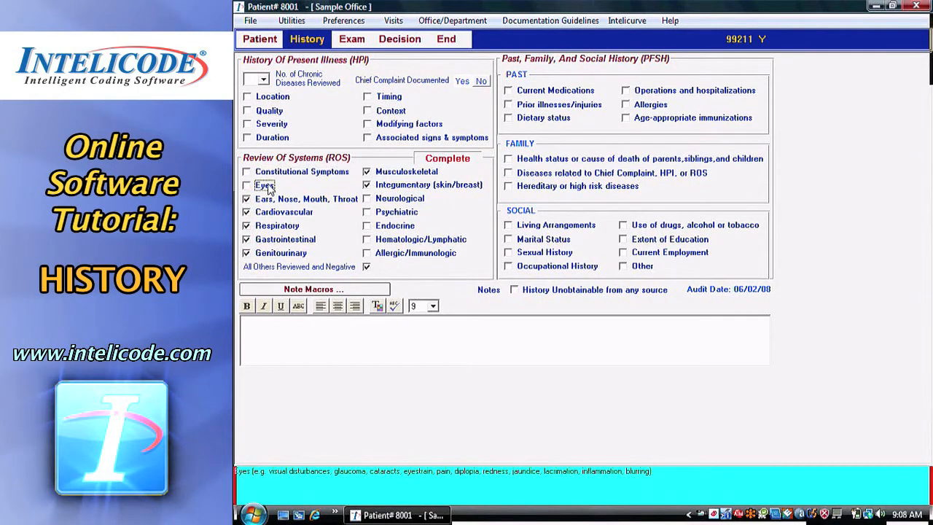
Mark the history as unobtainable from any source and confirm clearing the selected history components.
click(514, 290)
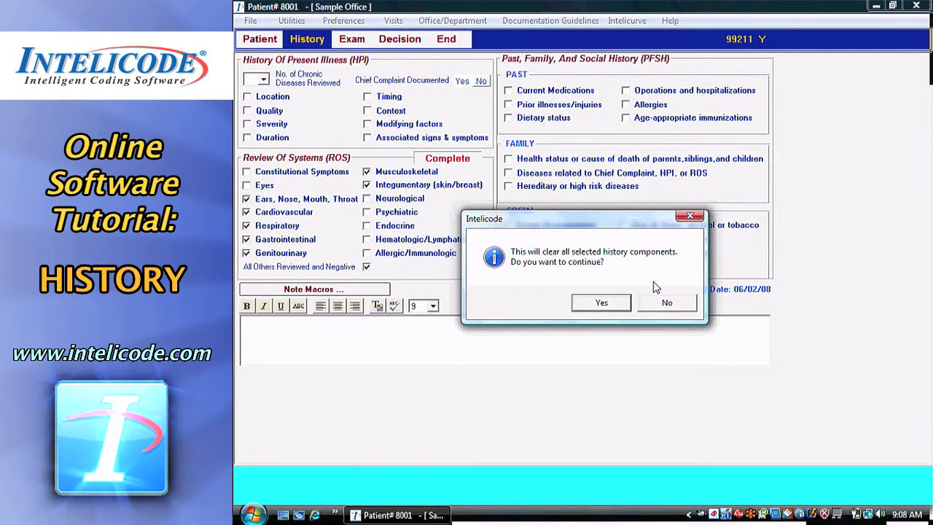
click(615, 307)
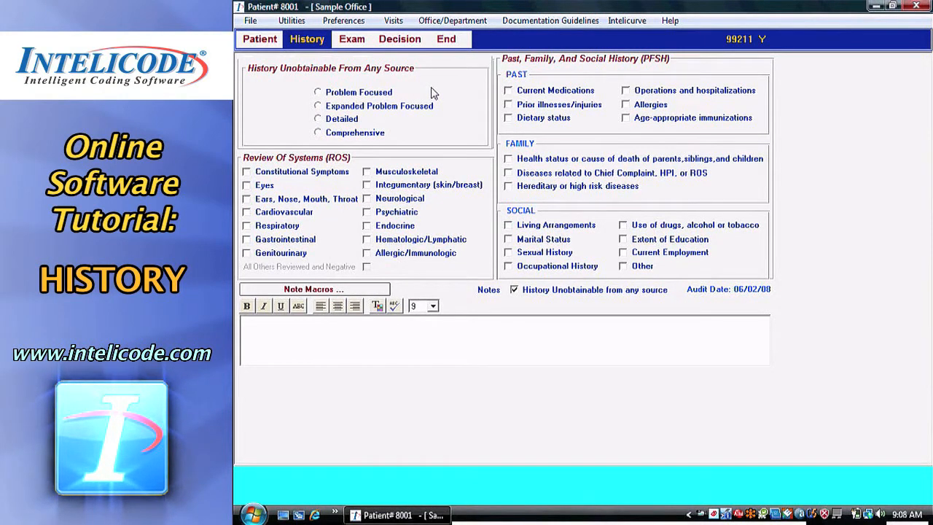
Step through each unobtainable history level, from Problem Focused to Comprehensive, ending on Detailed.
click(372, 93)
click(372, 106)
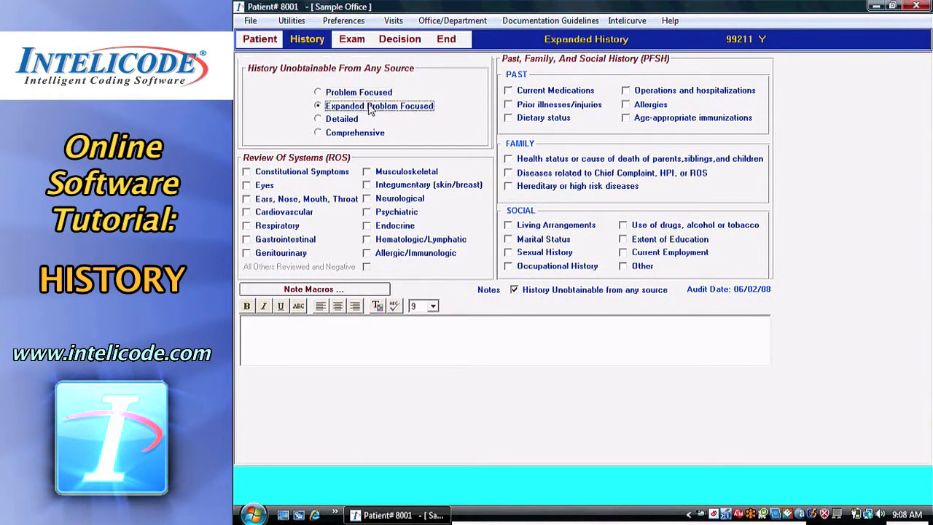
click(354, 120)
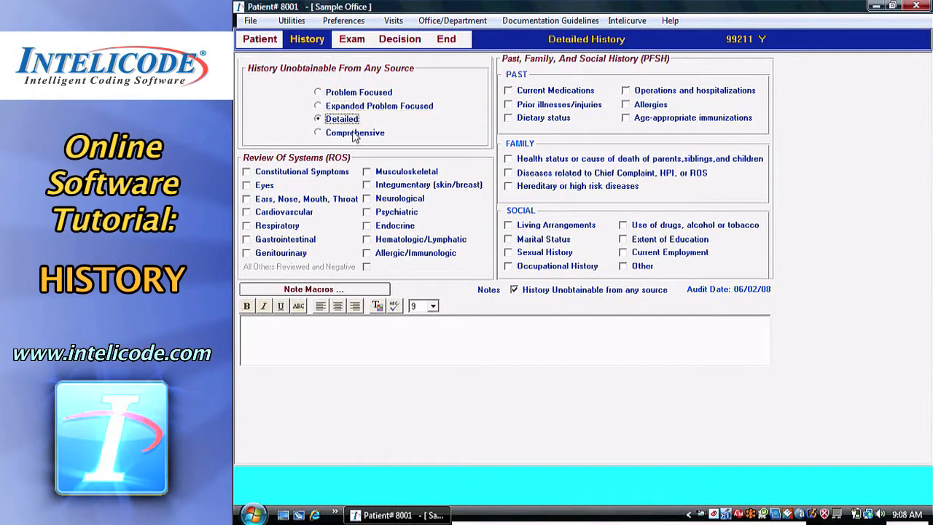
click(355, 134)
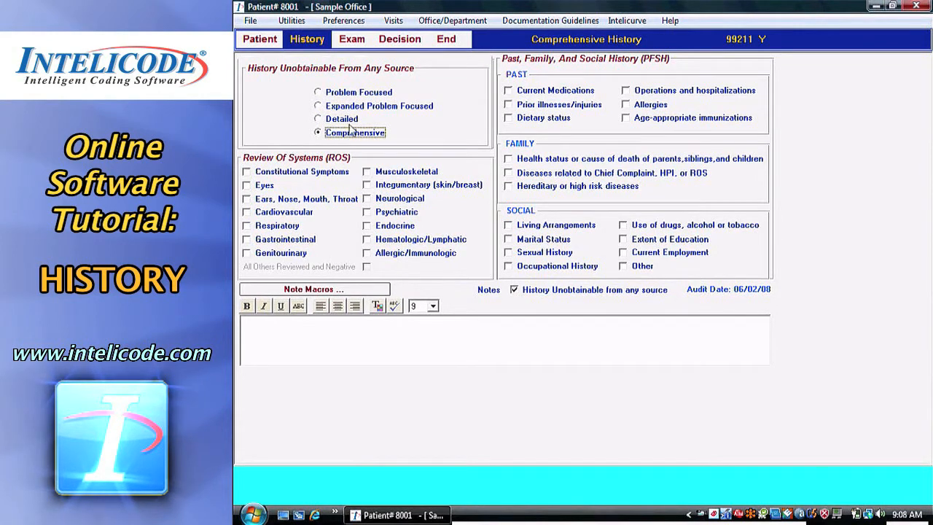
click(351, 121)
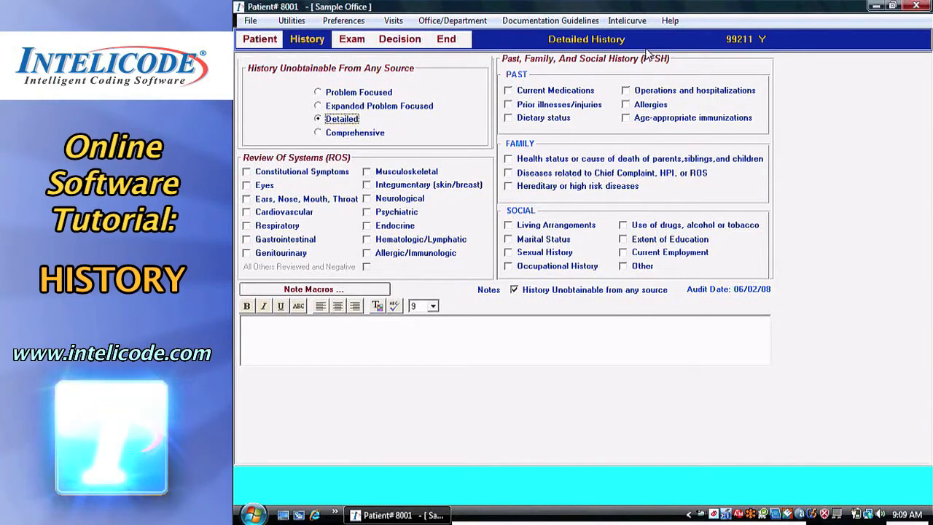
Clear the History Unobtainable from any source option and check Location and Severity in HPI.
click(515, 290)
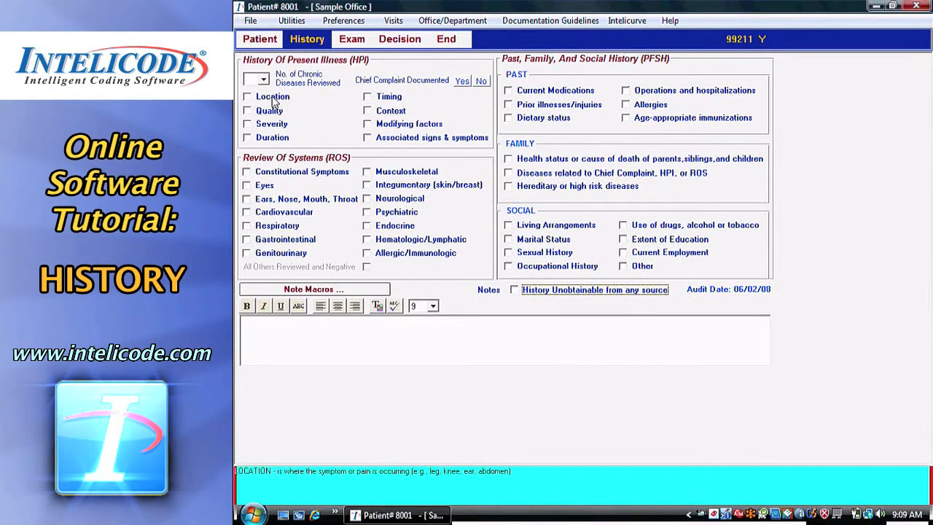
click(247, 96)
click(272, 125)
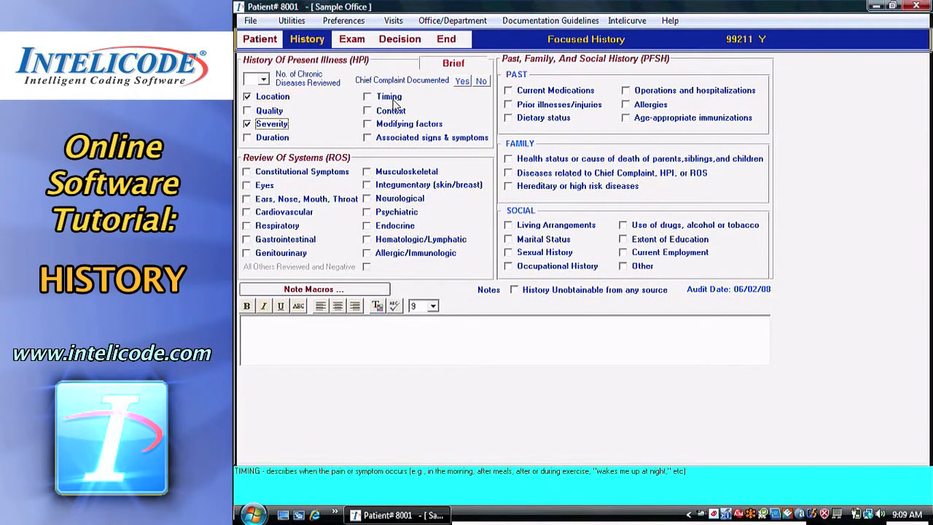
Check Timing and Modifying factors in HPI and mark Chief Complaint Documented as Yes.
click(387, 96)
click(393, 124)
click(463, 81)
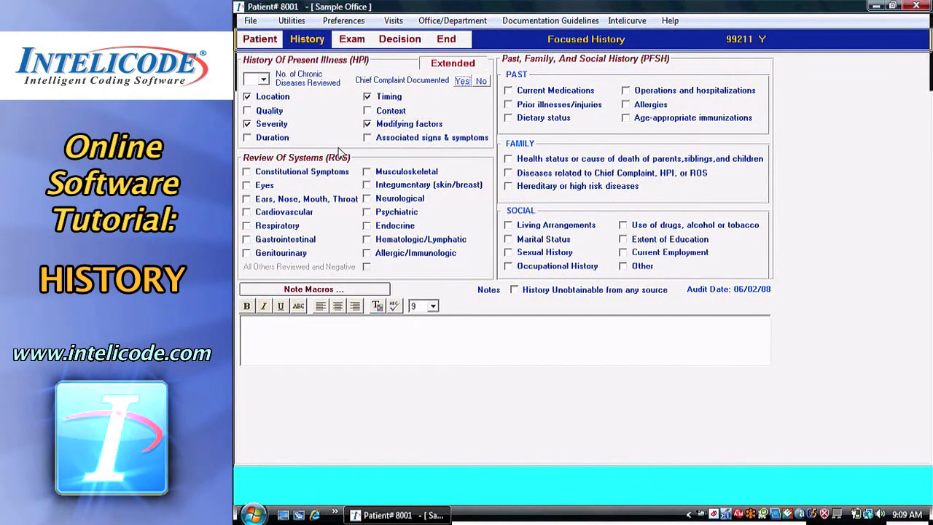
Check Constitutional Symptoms and All Others Reviewed and Negative in ROS, plus Current Medications and Use of drugs, alcohol or tobacco.
click(313, 173)
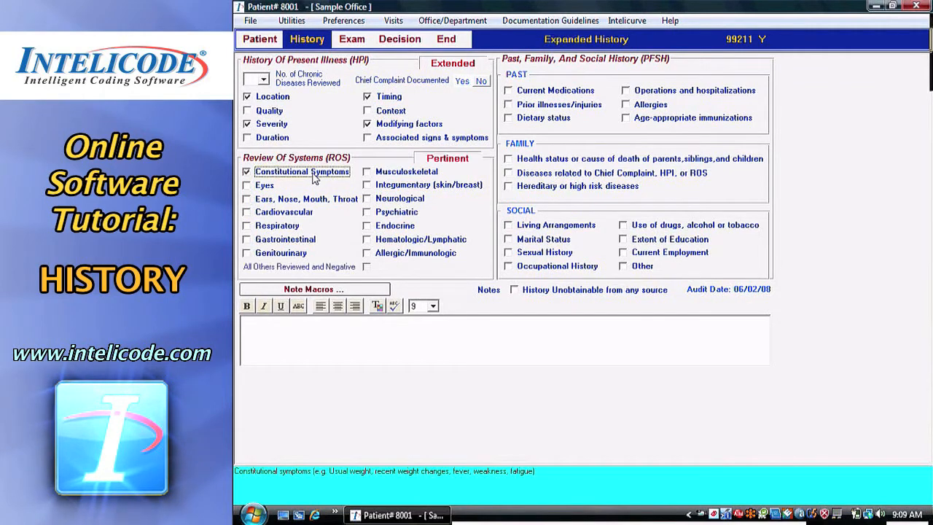
click(367, 267)
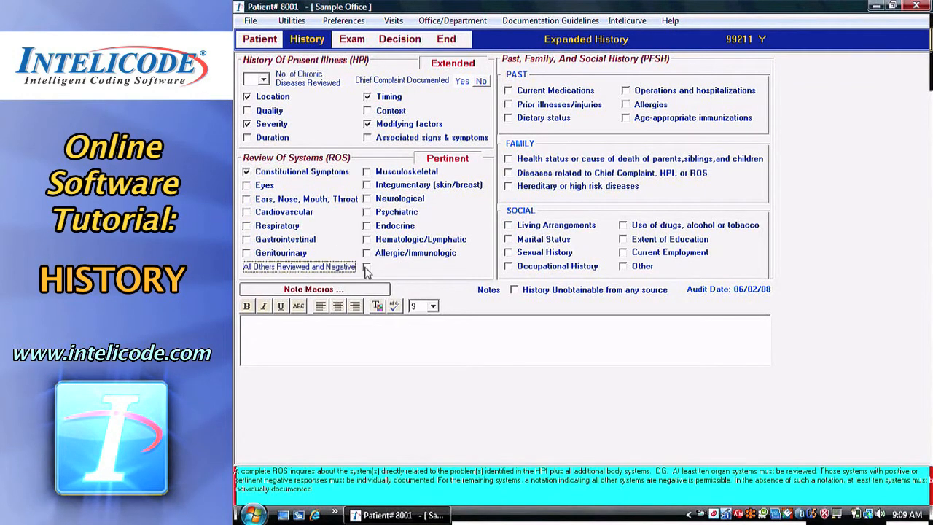
click(589, 90)
click(675, 226)
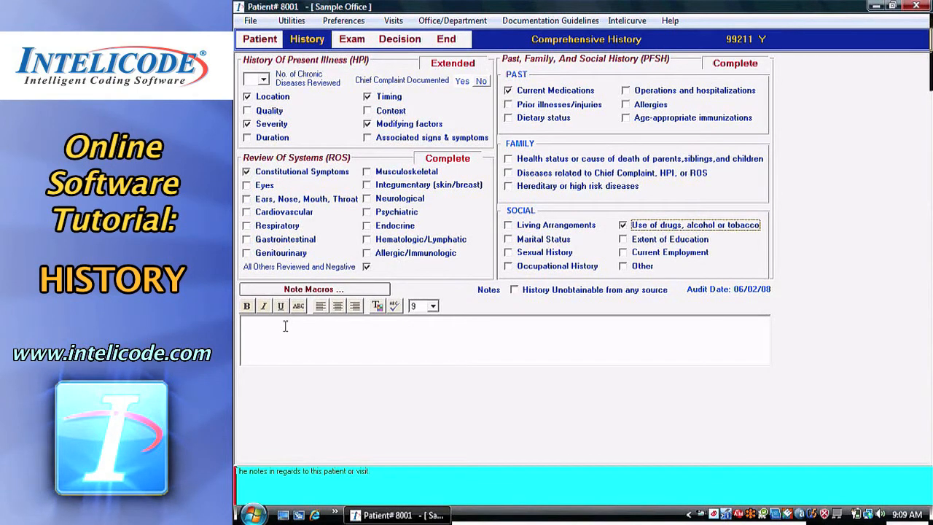
Open Note Macros and select the Follow-up (I) macro.
click(309, 290)
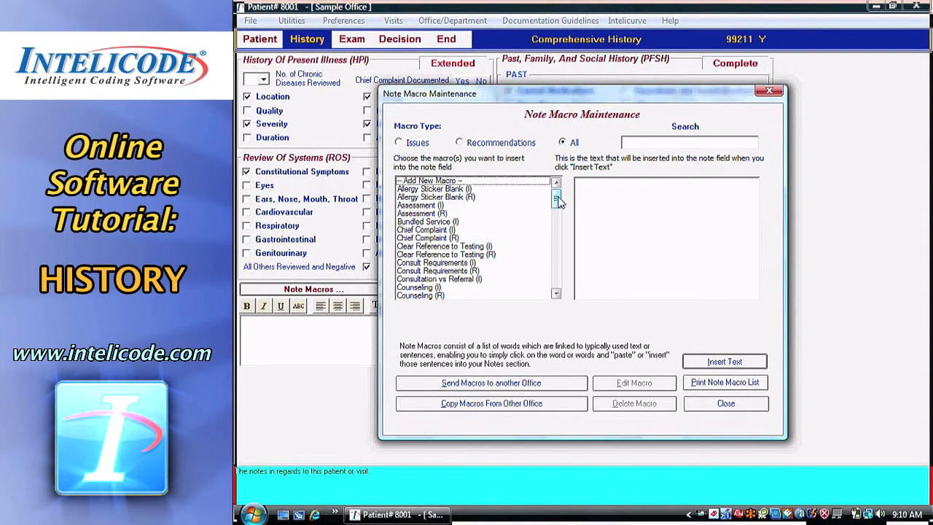
mouse_move(558, 201)
mouse_down()
mouse_move(556, 241)
mouse_move(557, 196)
mouse_up()
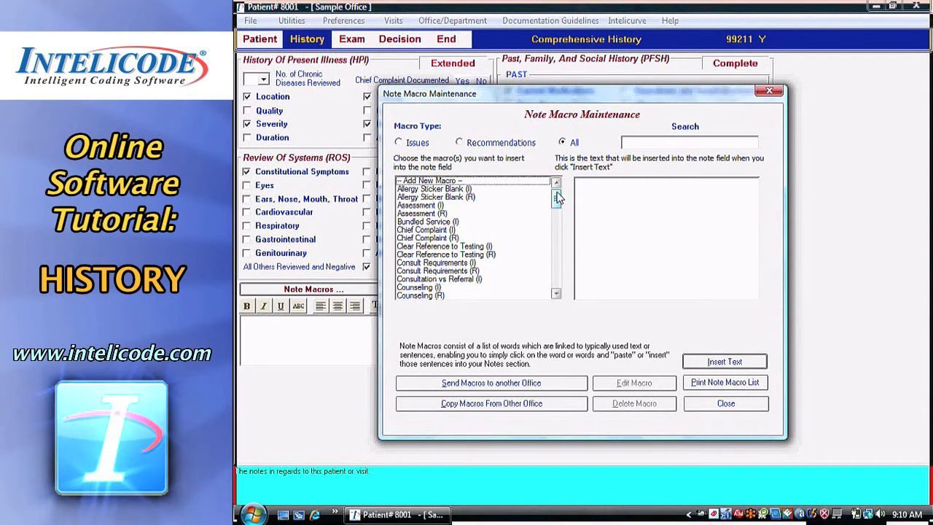
drag(557, 198, 557, 238)
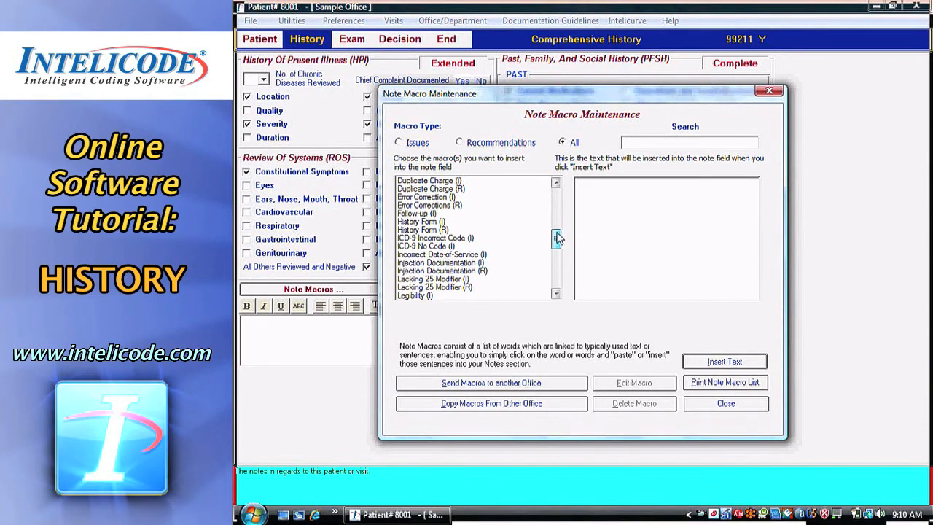
click(423, 215)
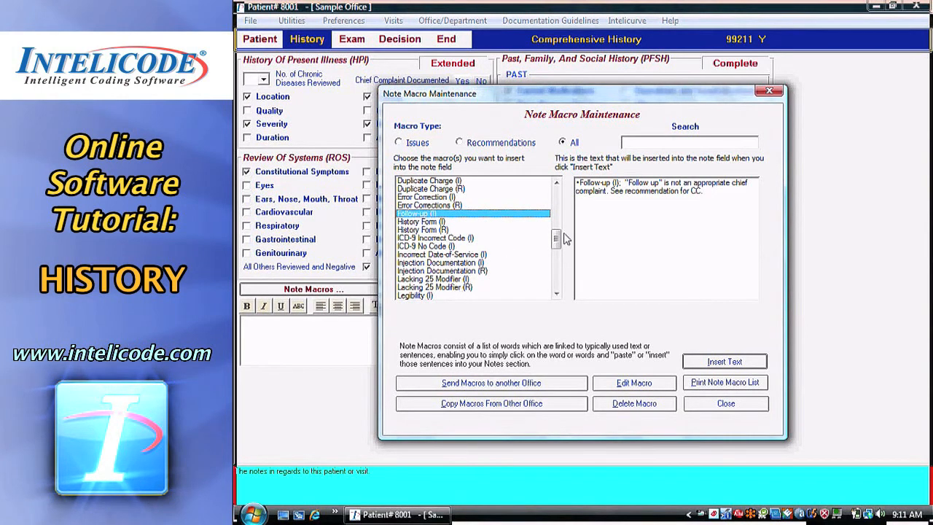
drag(556, 237, 556, 245)
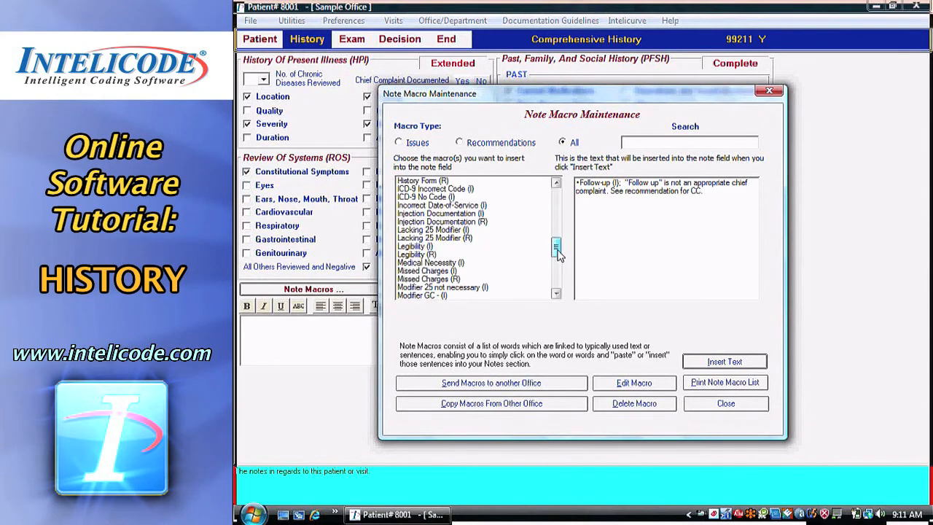
click(411, 247)
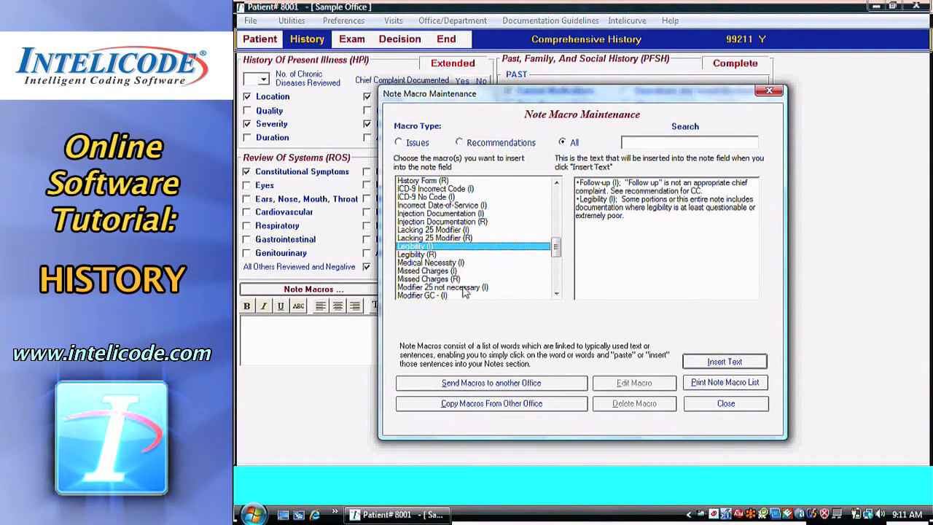
ctrl+click(430, 255)
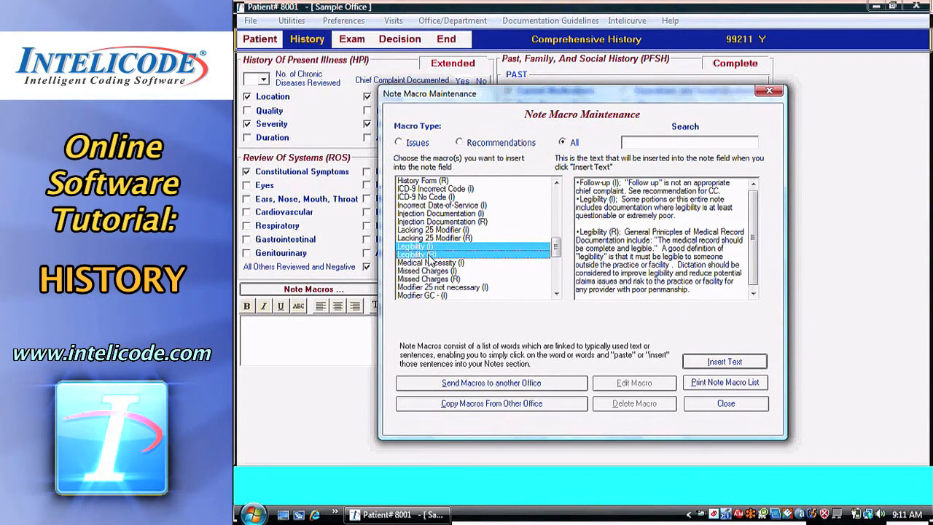
click(430, 256)
click(430, 247)
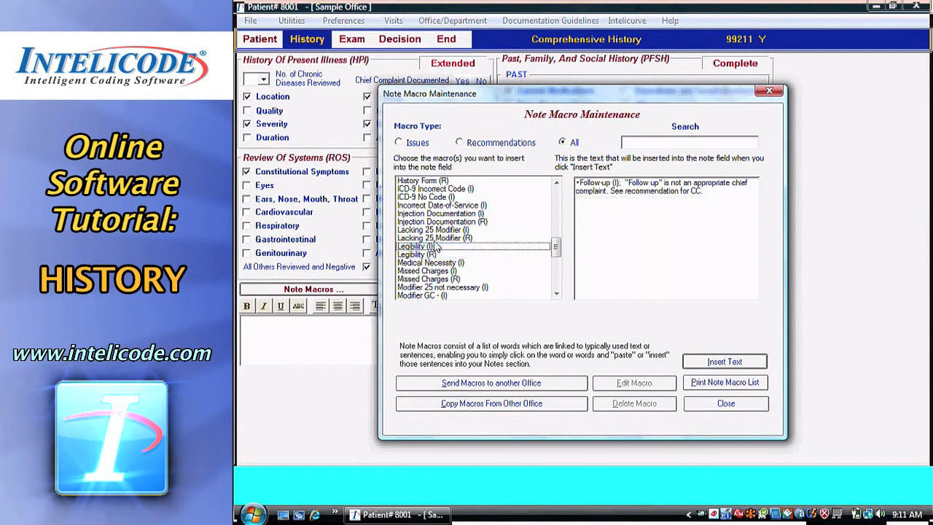
Insert the selected Follow-up macro text into the notes.
drag(559, 251, 559, 278)
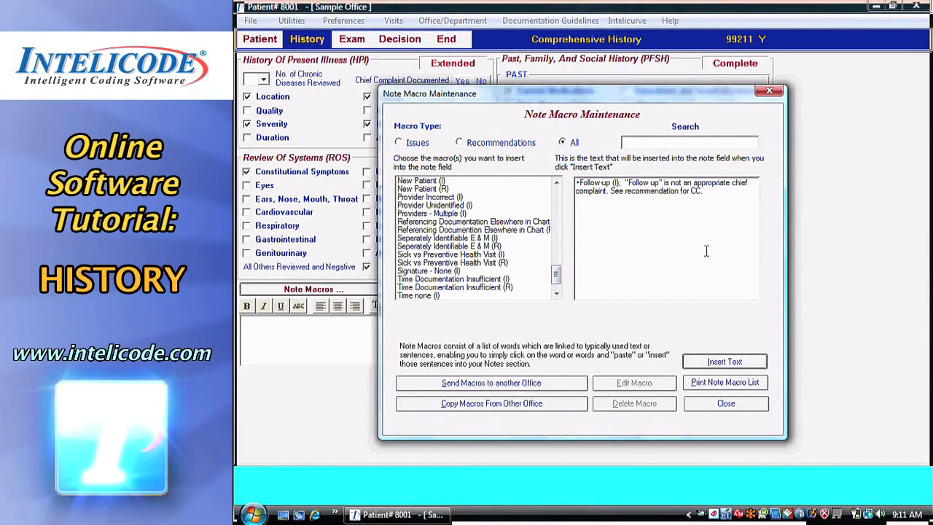
click(711, 362)
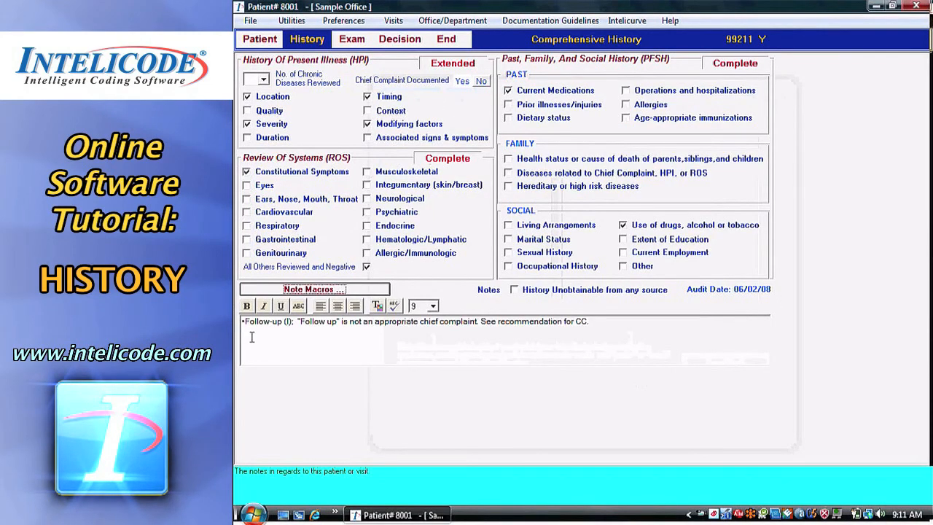